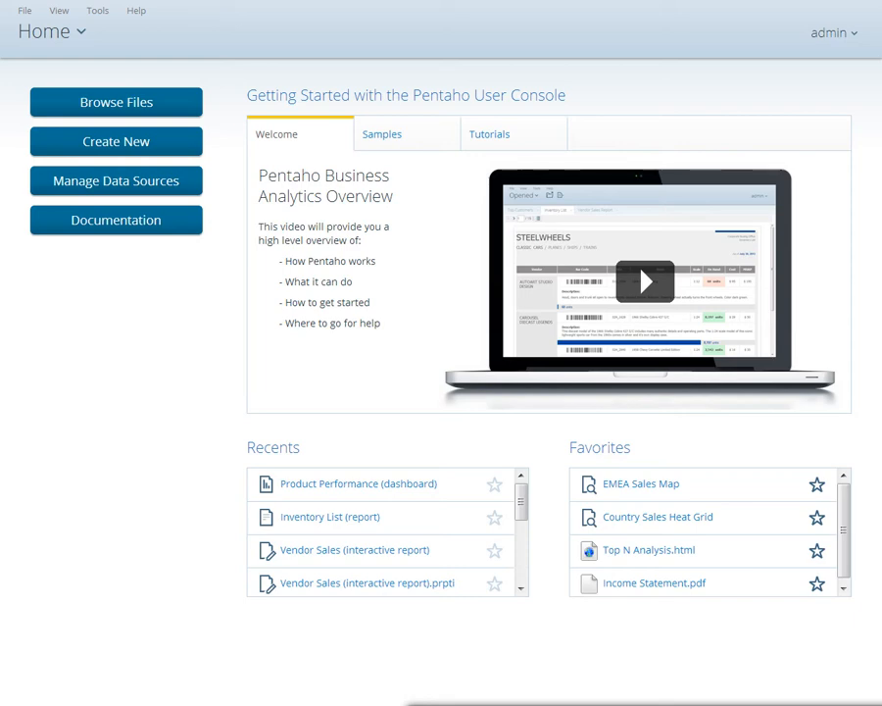
left_click(49, 34)
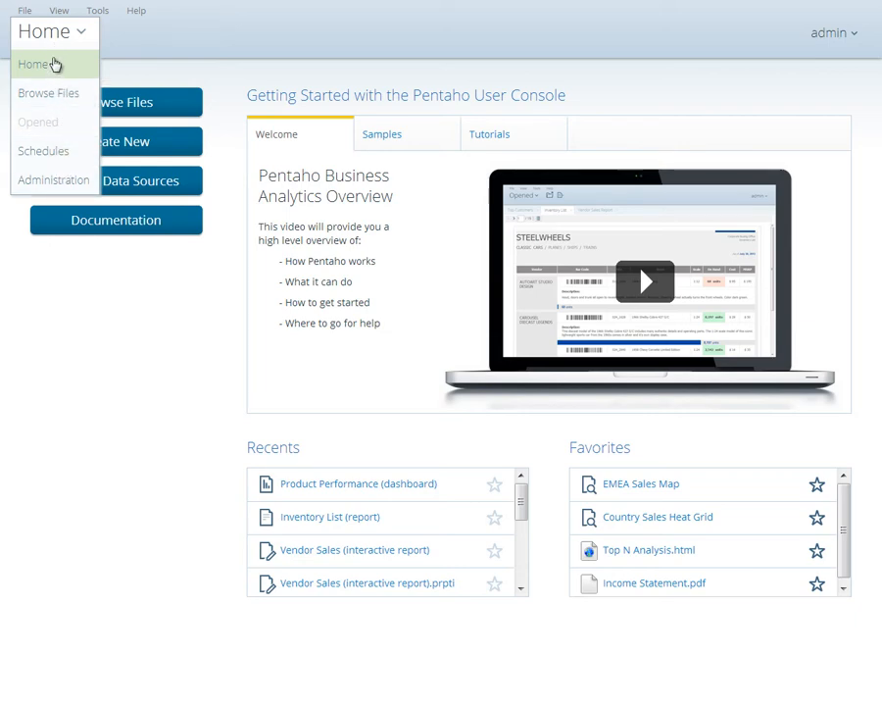
left_click(55, 65)
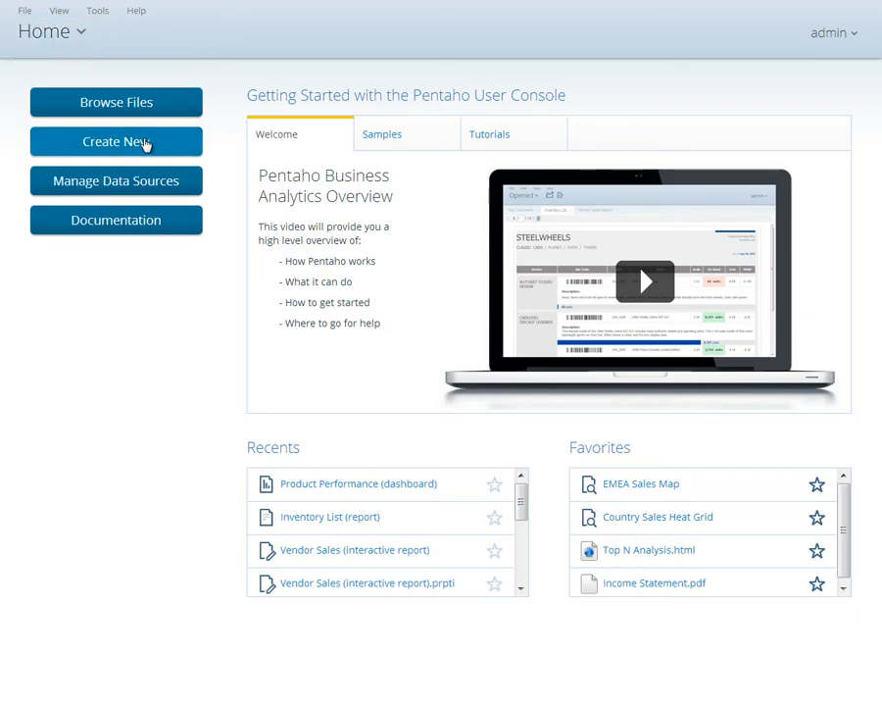
left_click(145, 143)
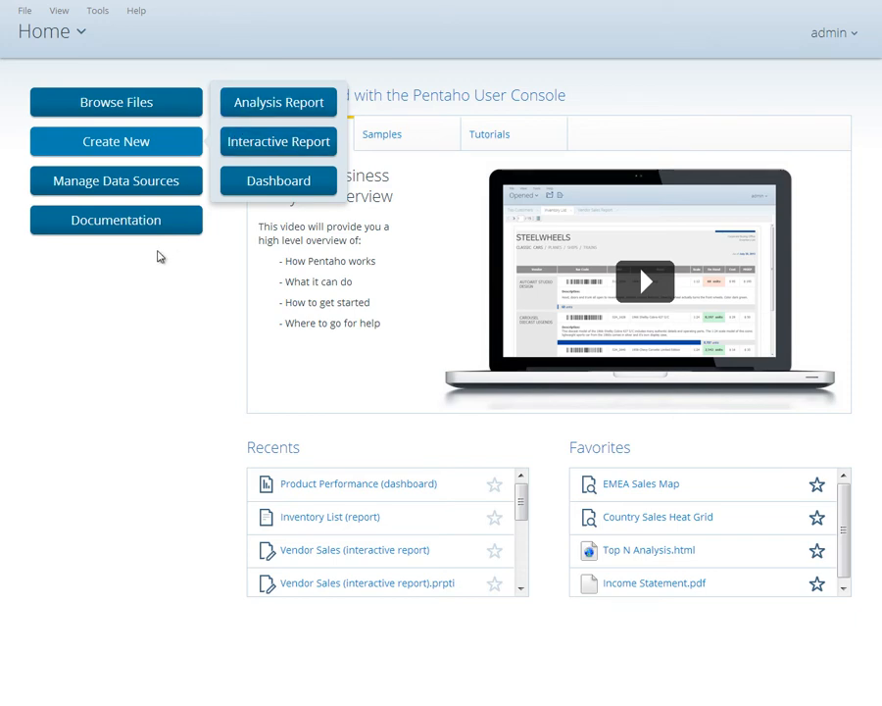
left_click(123, 302)
left_click(21, 10)
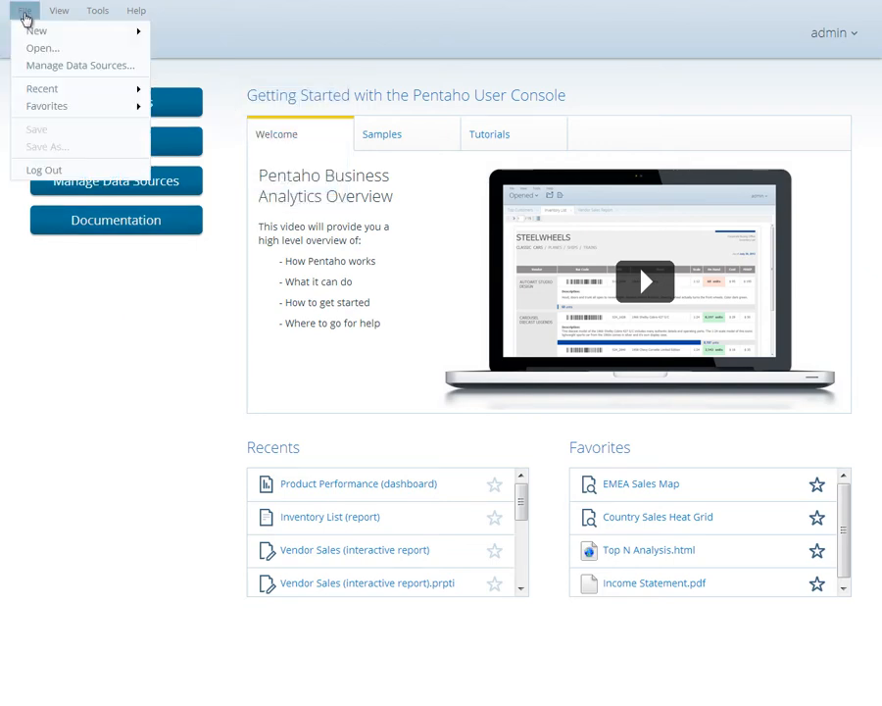
mouse_move(39, 30)
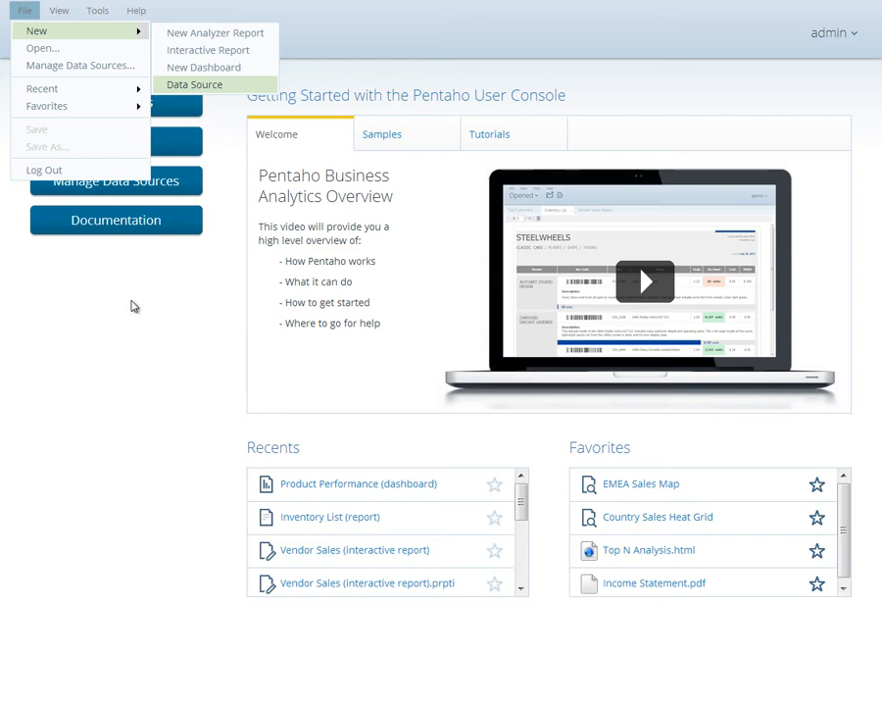
left_click(133, 305)
Step: Create a new analysis report based on the MySalesSource data source
left_click(166, 144)
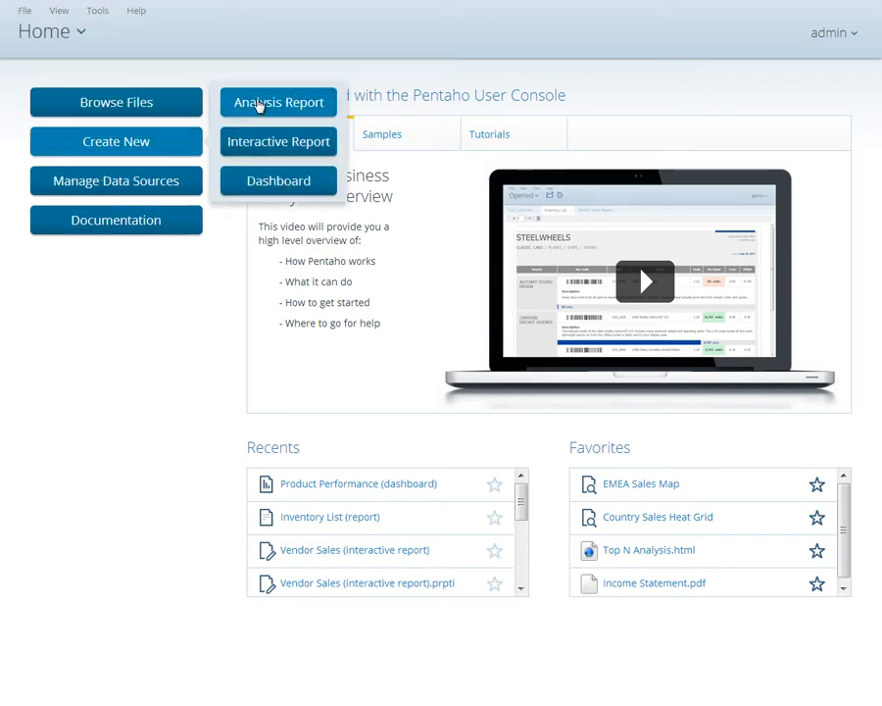
left_click(260, 105)
left_click(260, 106)
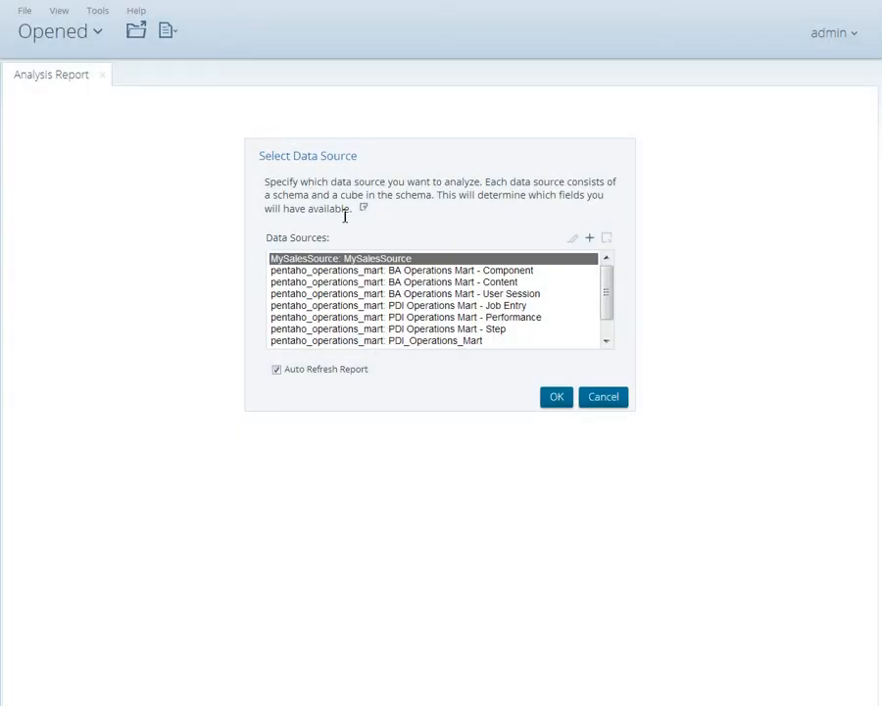
left_click(381, 261)
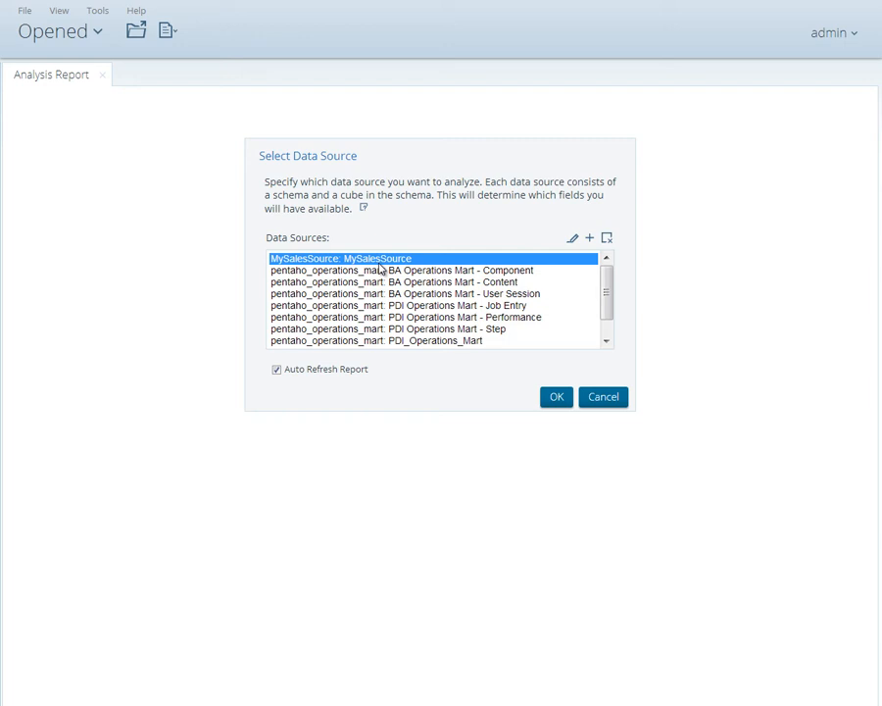
left_click(560, 402)
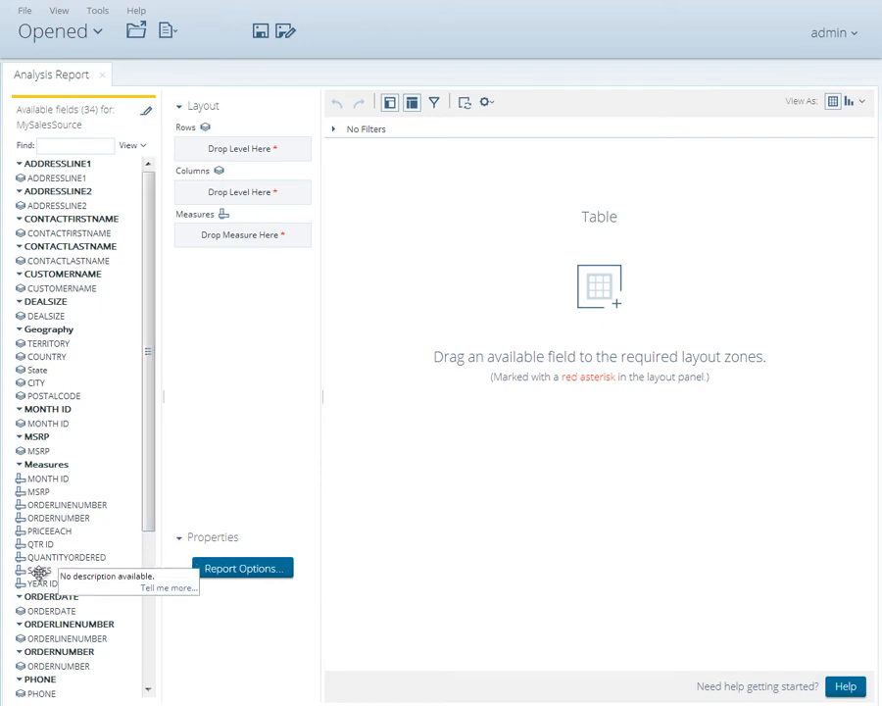
Step: Lay out the report with SALES as the measure, TERRITORY as rows and YEAR ID as columns
left_click_drag(65, 569, 229, 237)
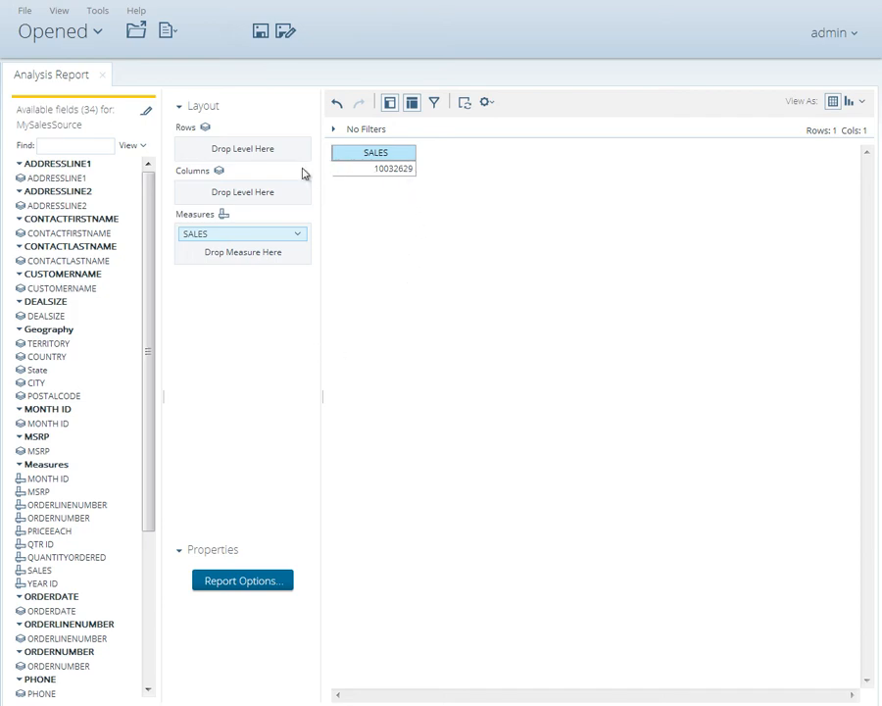
left_click_drag(55, 344, 228, 157)
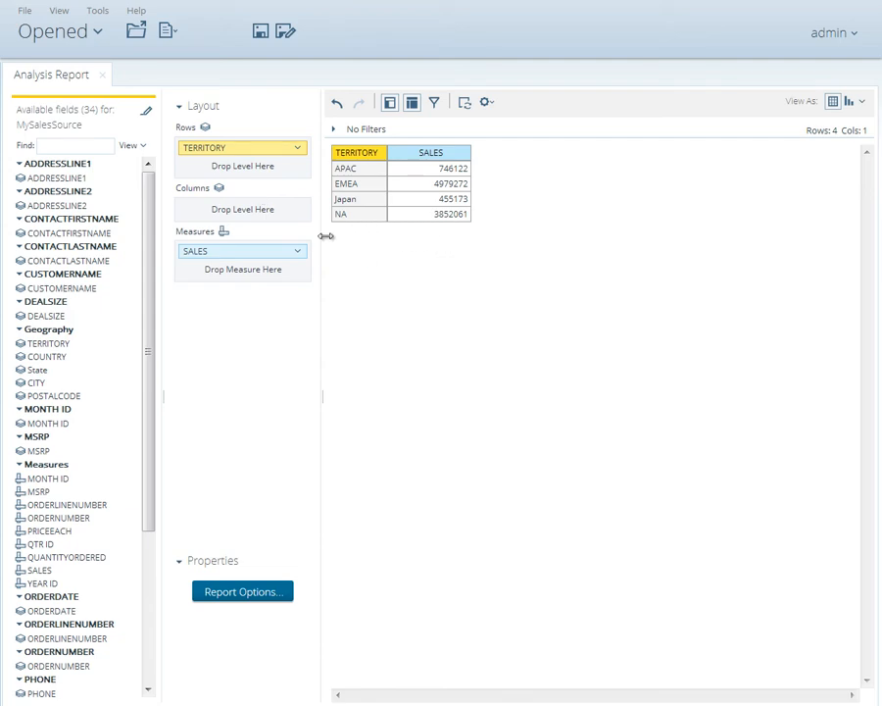
left_click_drag(147, 261, 144, 472)
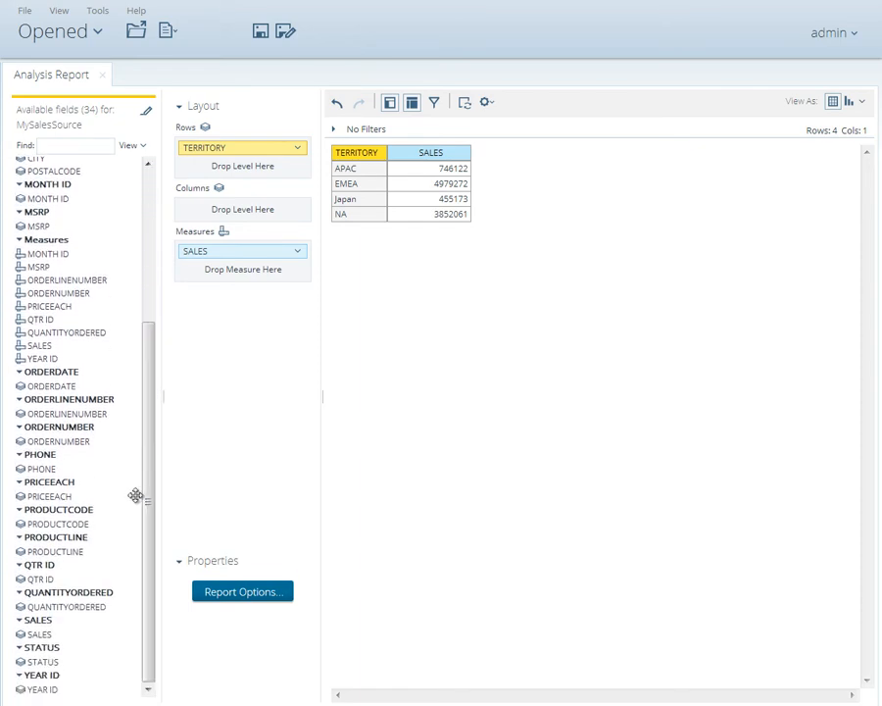
left_click_drag(57, 686, 218, 218)
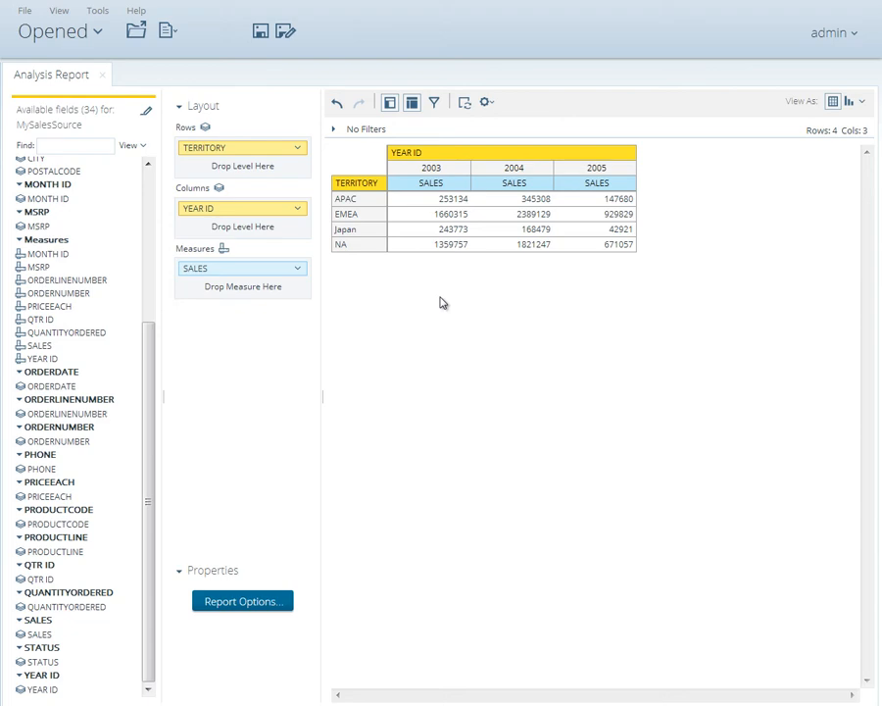
Step: Apply the Green-Yellow-Red color scale to SALES and drill down the table from NA through USA to the states
left_click(298, 269)
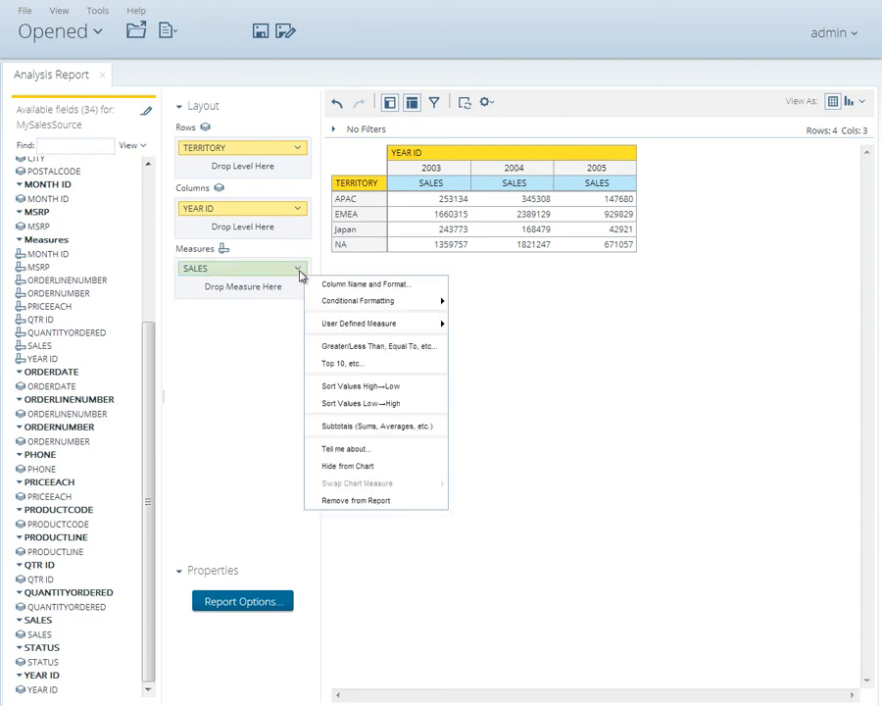
mouse_move(361, 304)
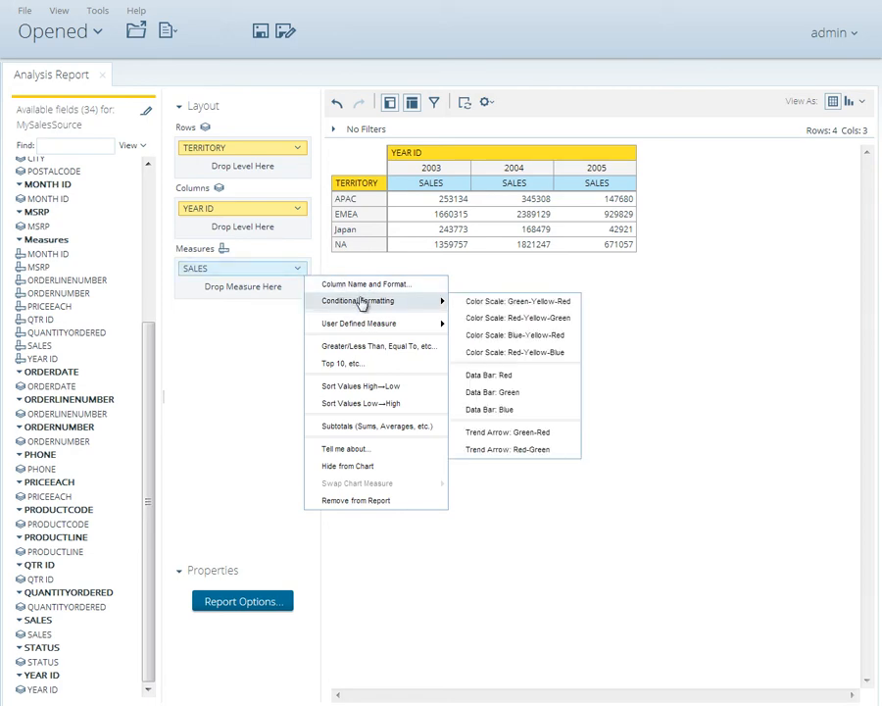
left_click(491, 306)
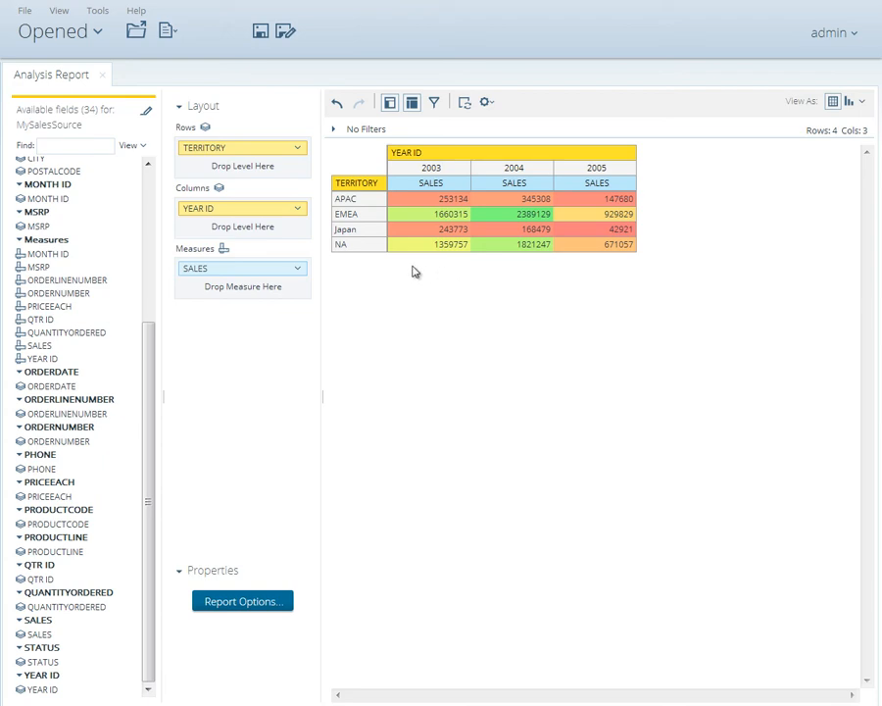
double_click(363, 246)
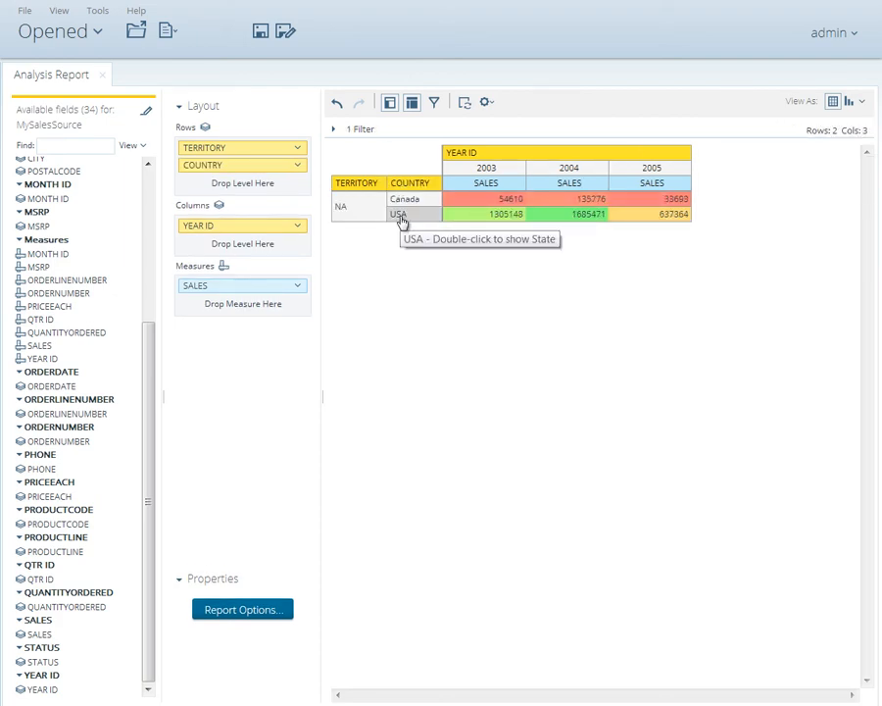
double_click(401, 220)
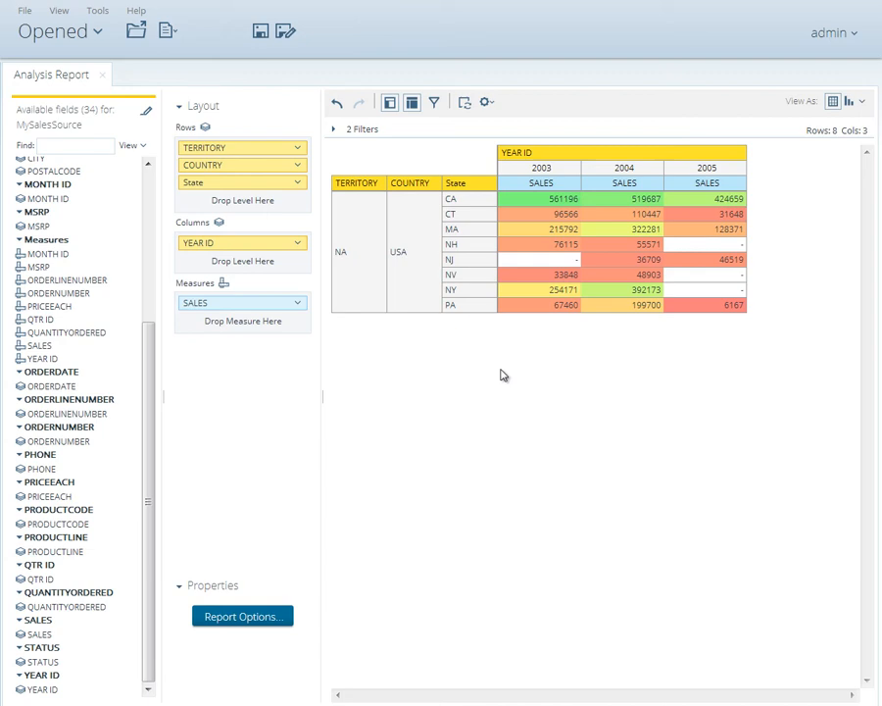
Step: Save the report as MySalesReport in the /public/Steel Wheels folder
left_click(261, 34)
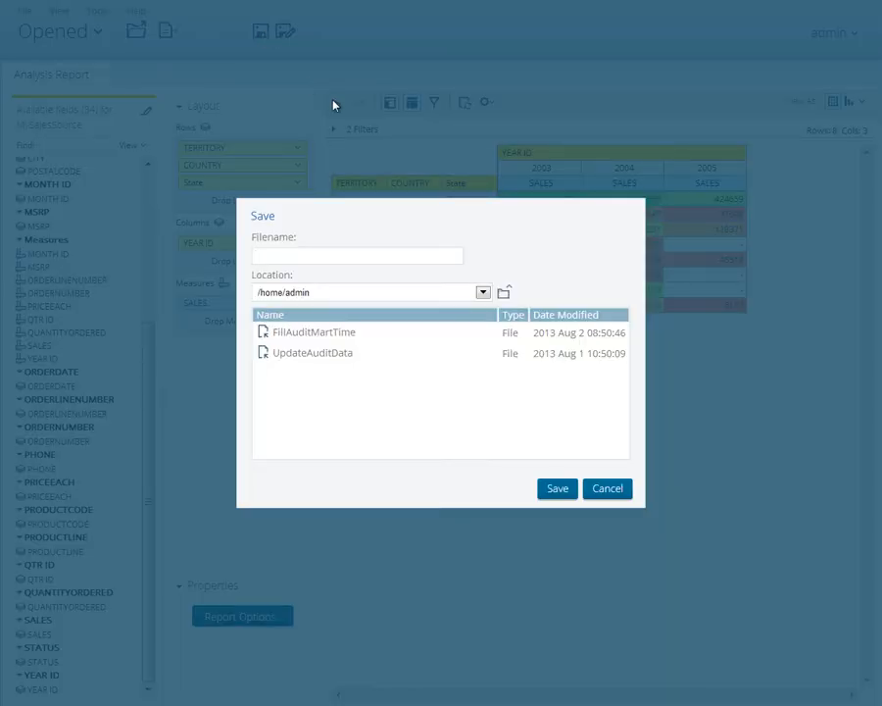
left_click(482, 292)
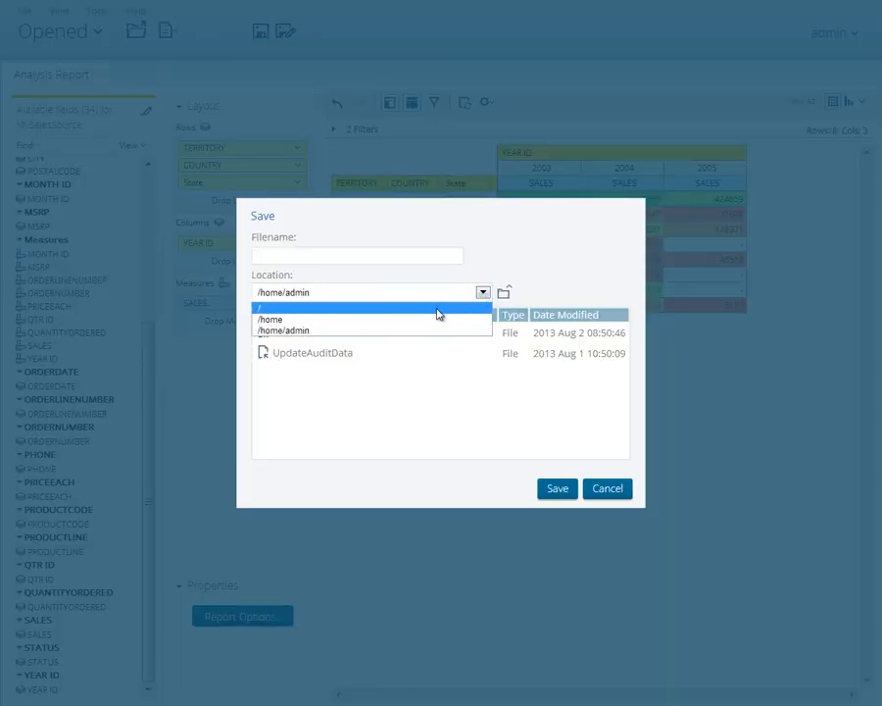
left_click(438, 311)
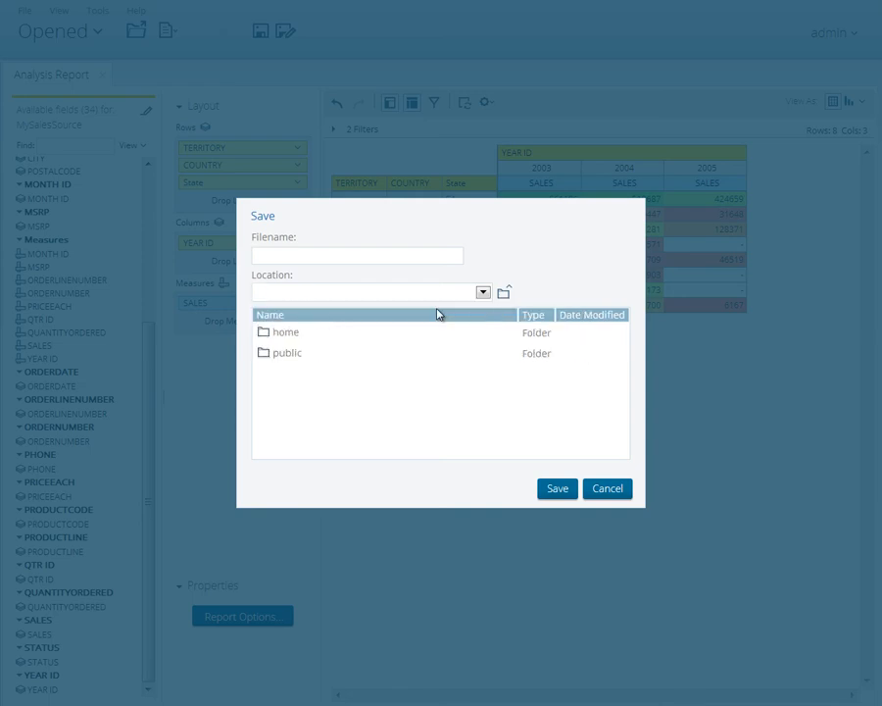
double_click(288, 355)
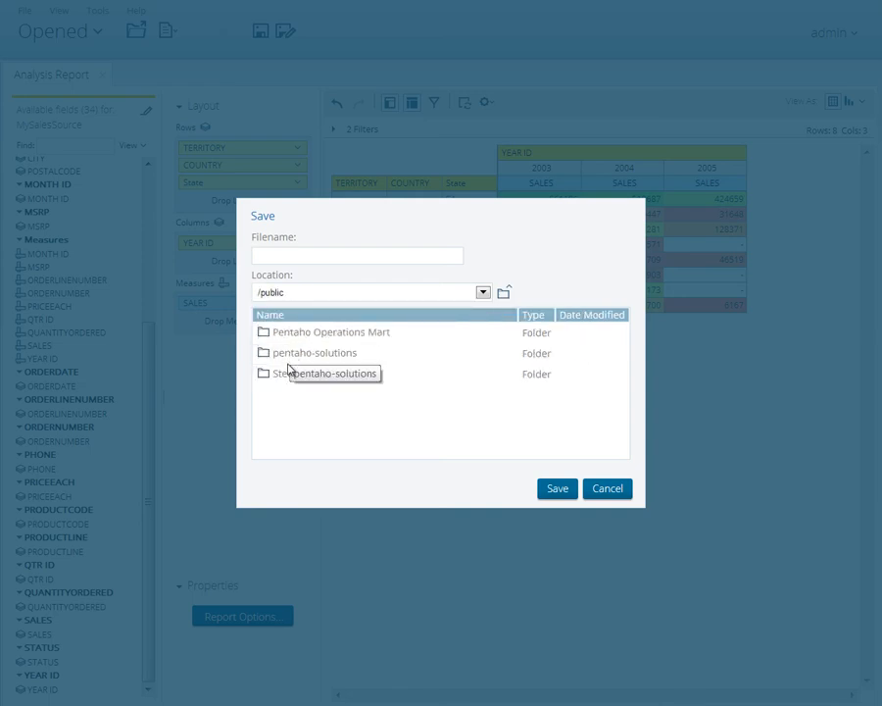
double_click(289, 376)
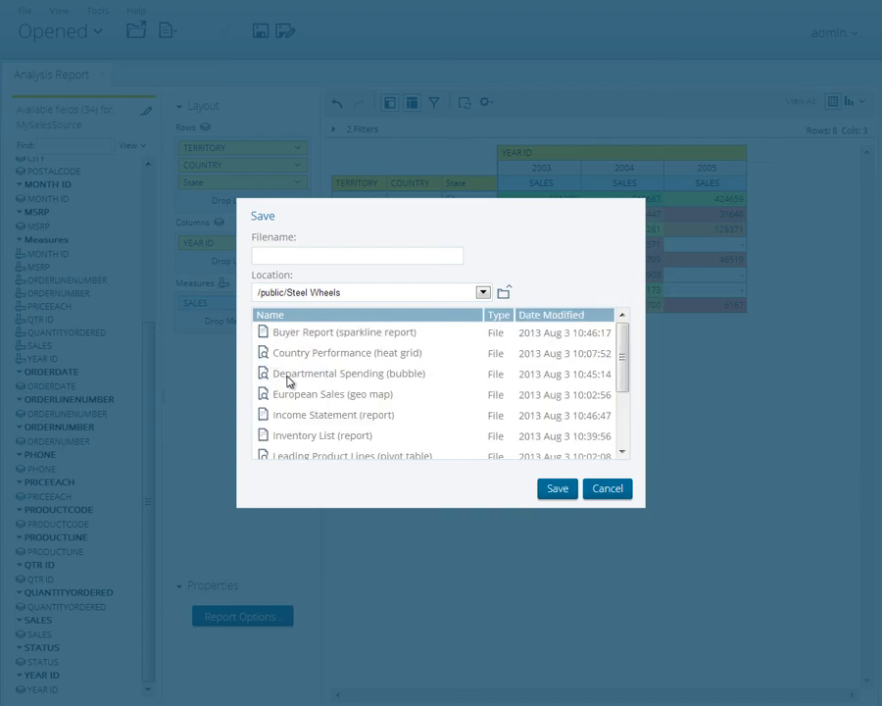
left_click(299, 255)
type("MySales")
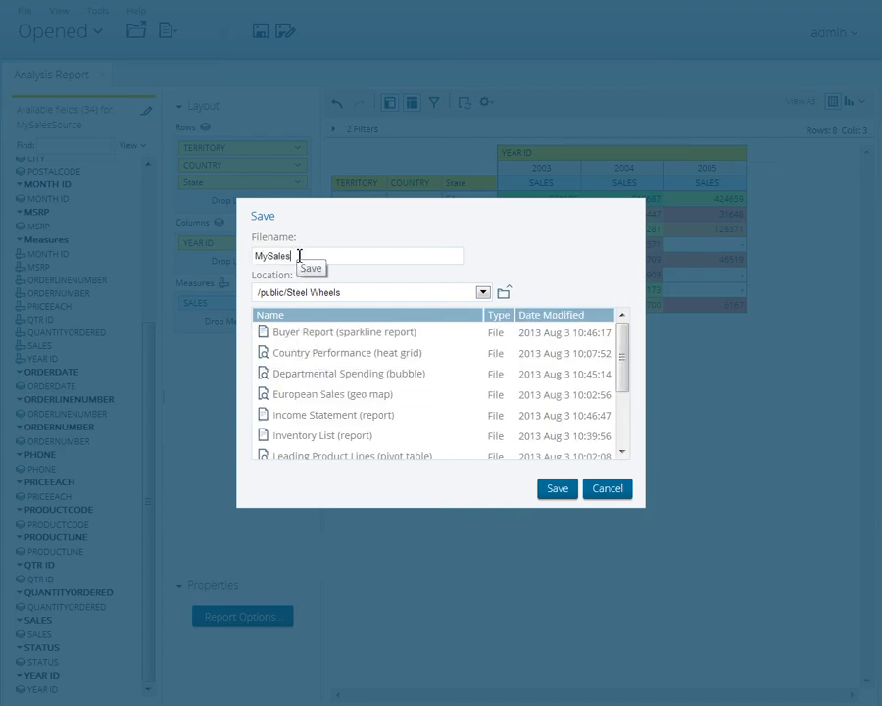
type("Report")
left_click(555, 490)
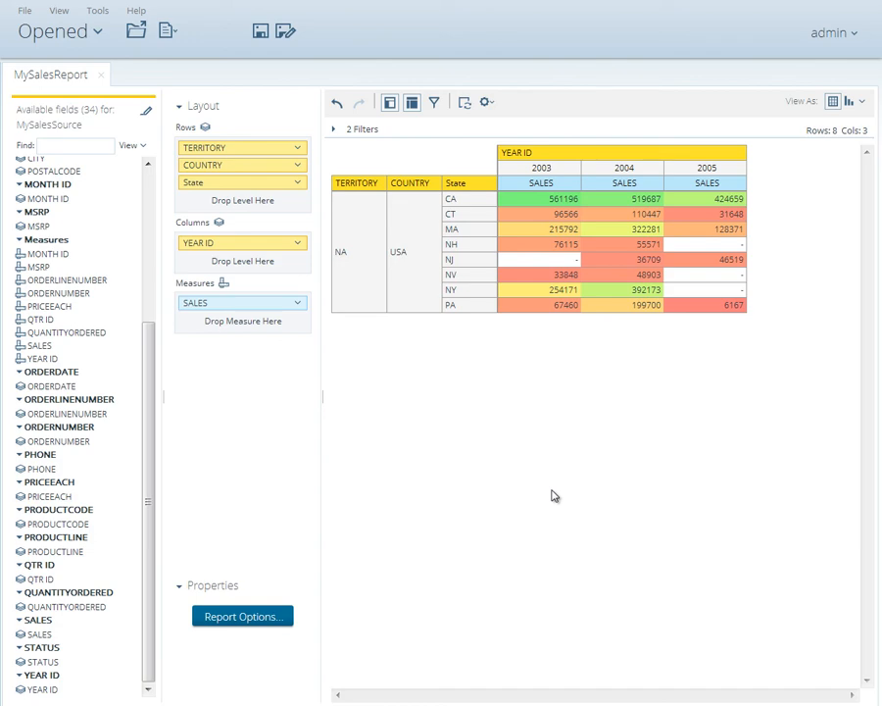
Step: Display the report as a stacked column chart and save it as a separate file named MySalesChart in /public/Steel Wheels
left_click(862, 104)
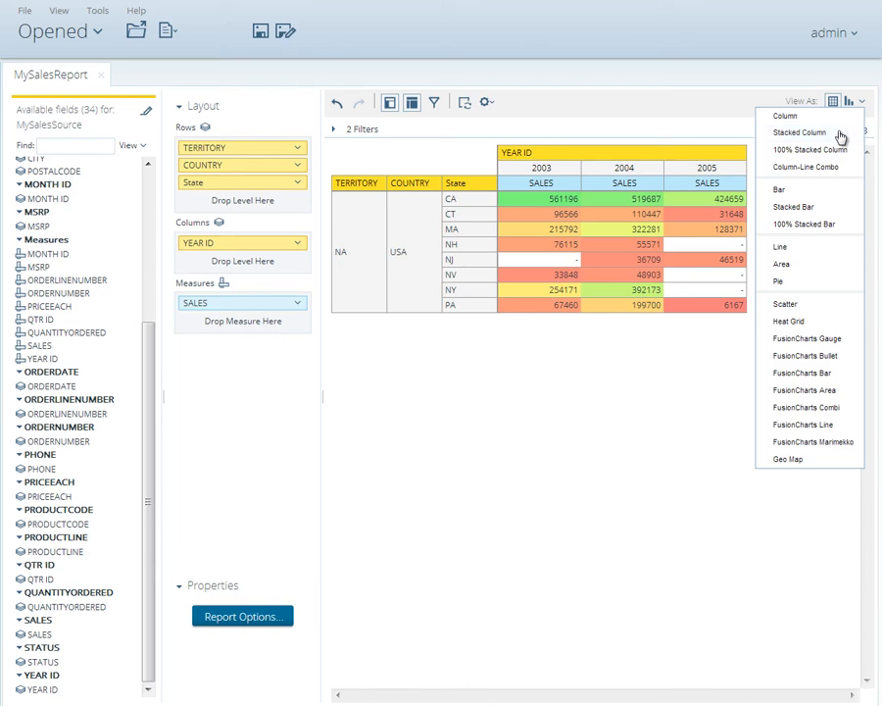
left_click(801, 132)
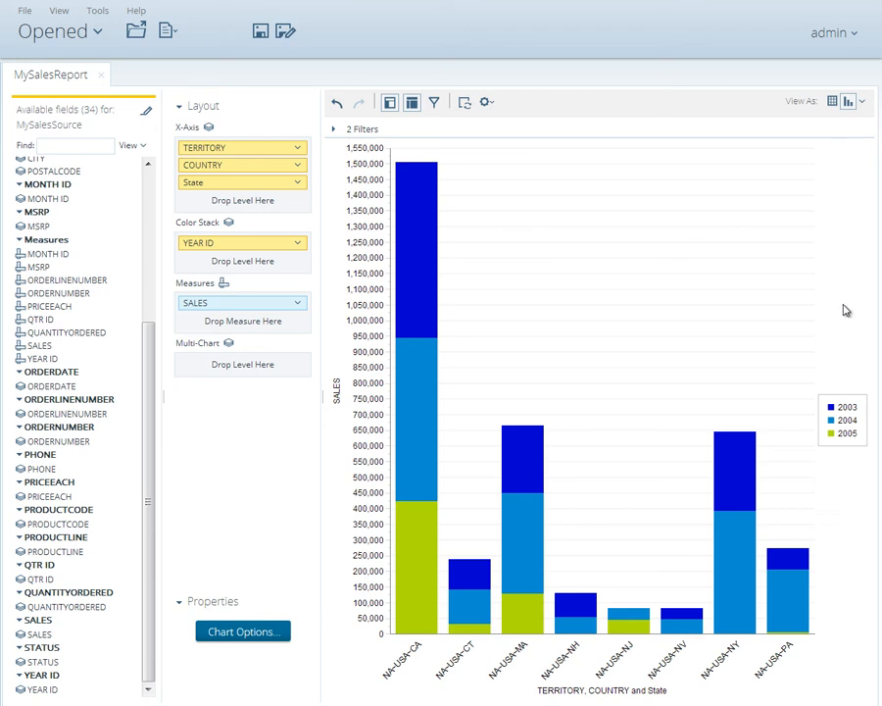
left_click(285, 32)
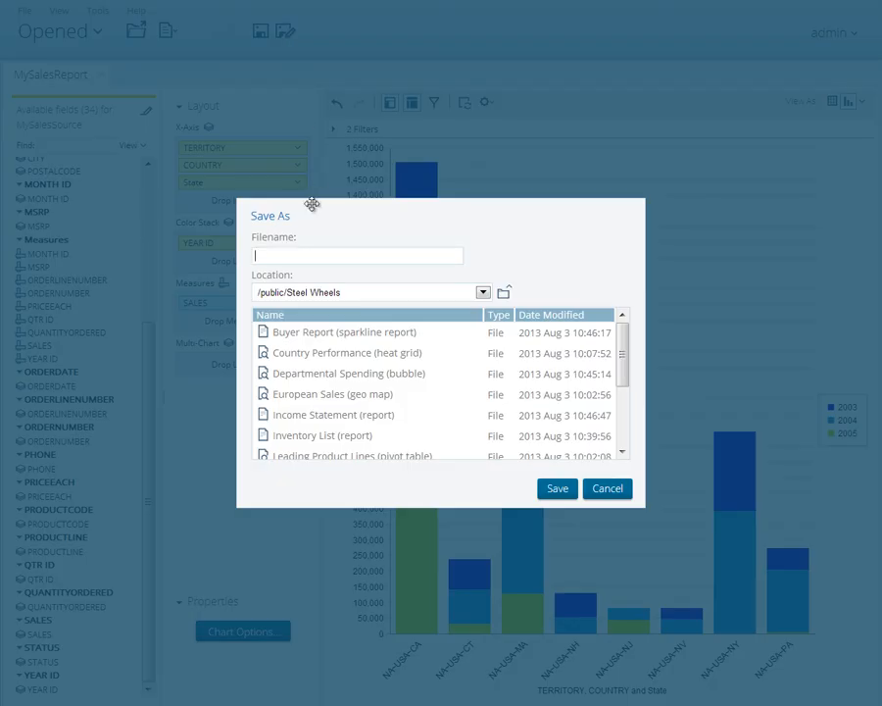
type("MySalesChart")
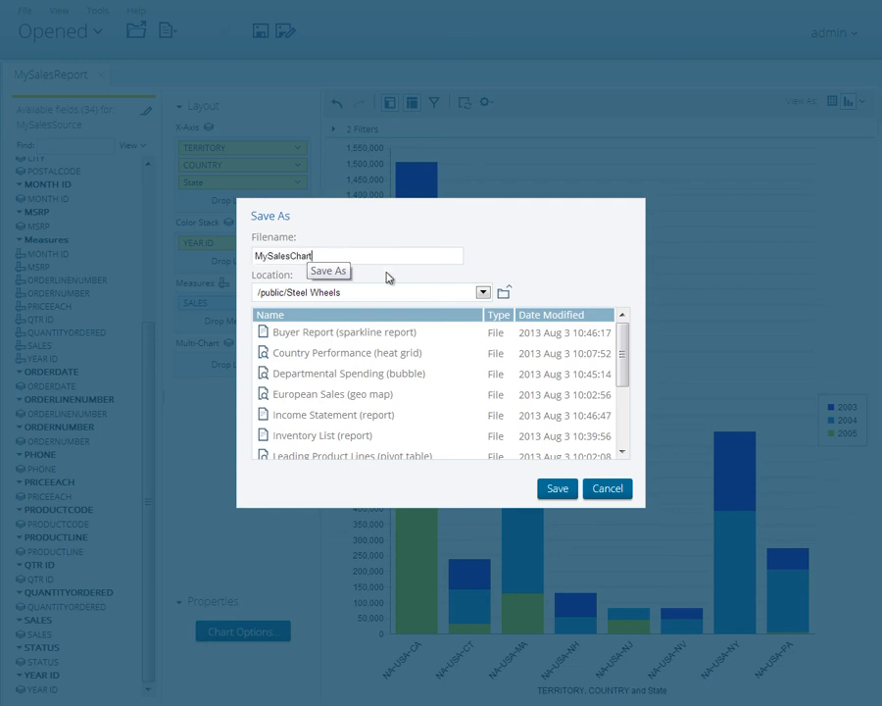
left_click(557, 488)
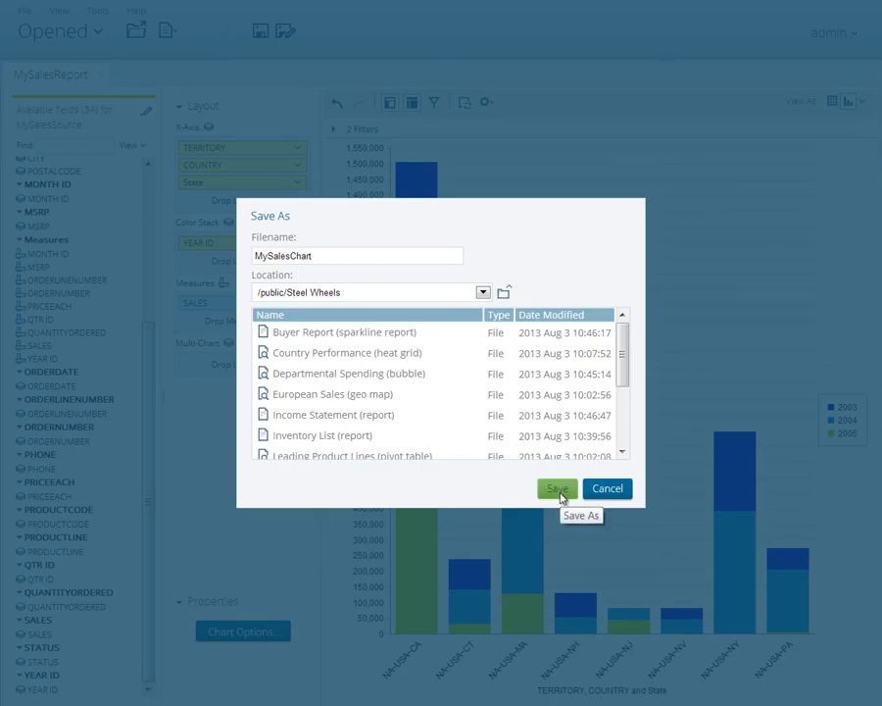